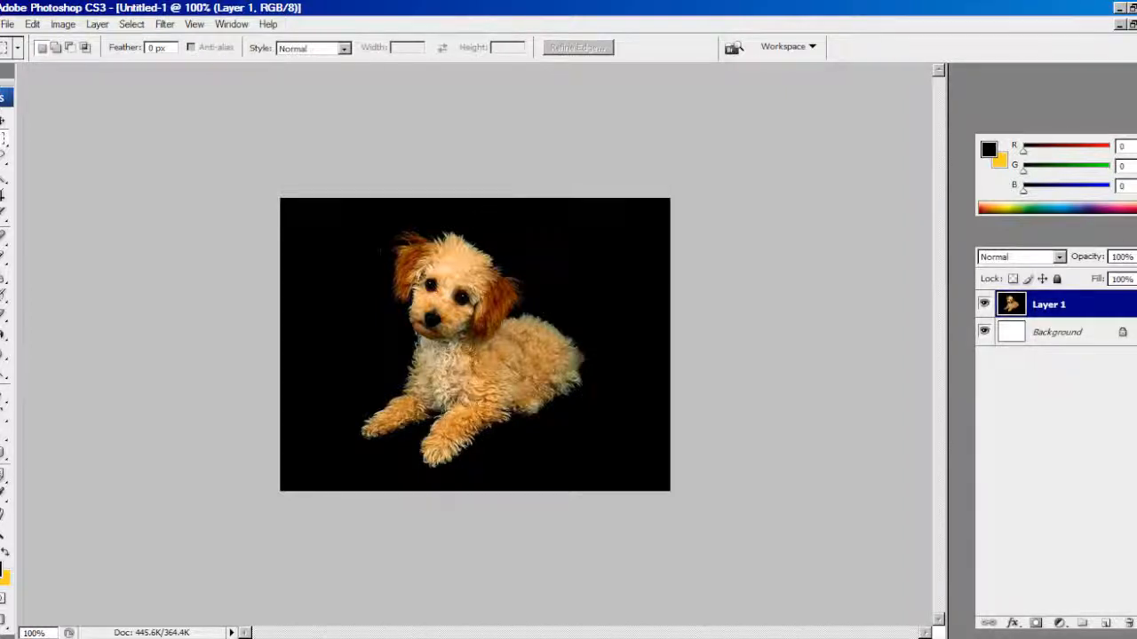
Trace a closed Pen path along the fur edge below the puppy's chin, down to the upper chest
left_click(4, 395)
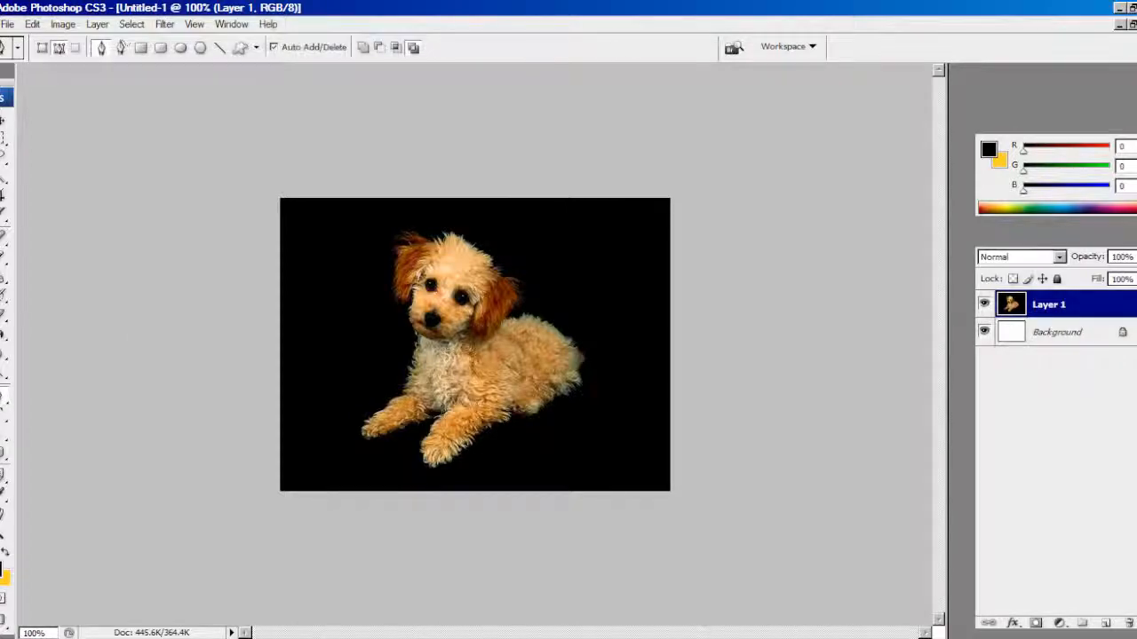
scroll(417, 338, "up", 12)
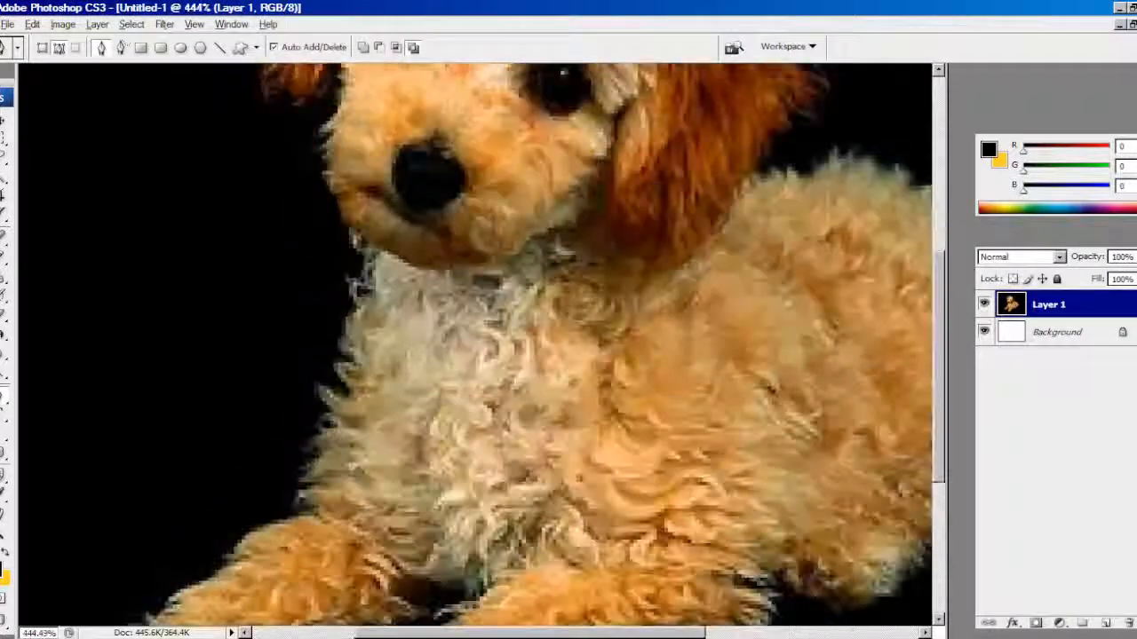
scroll(336, 330, "up", 3)
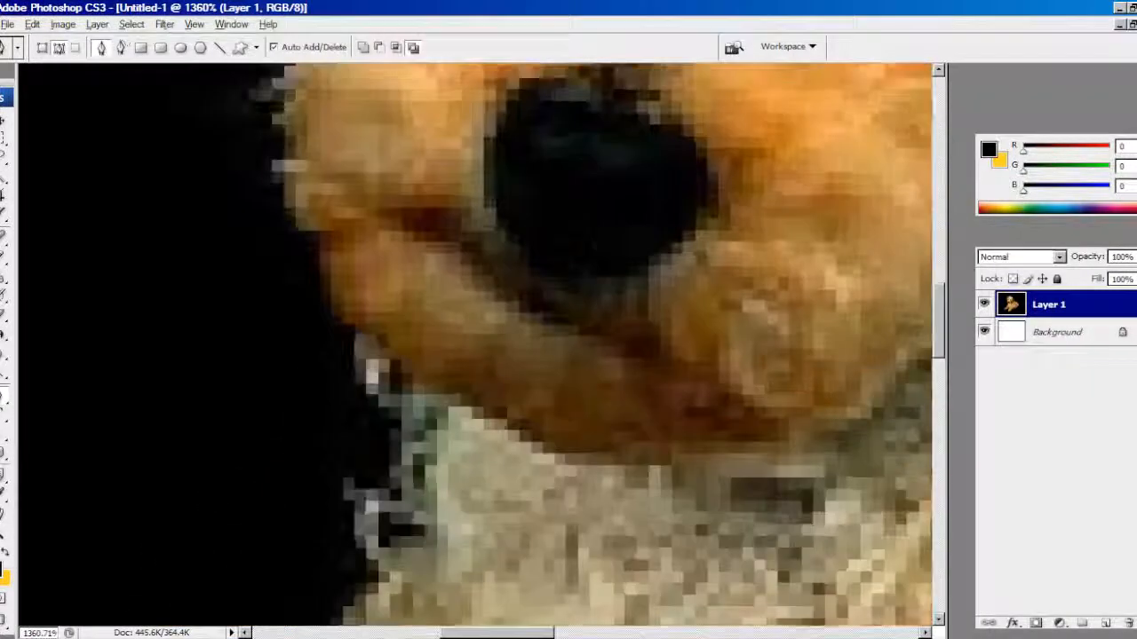
left_click(358, 328)
left_click(352, 397)
left_click(364, 397)
left_click(402, 422)
left_click(390, 433)
left_click(387, 490)
left_click(345, 485)
left_click(342, 497)
left_click(354, 507)
left_click(353, 534)
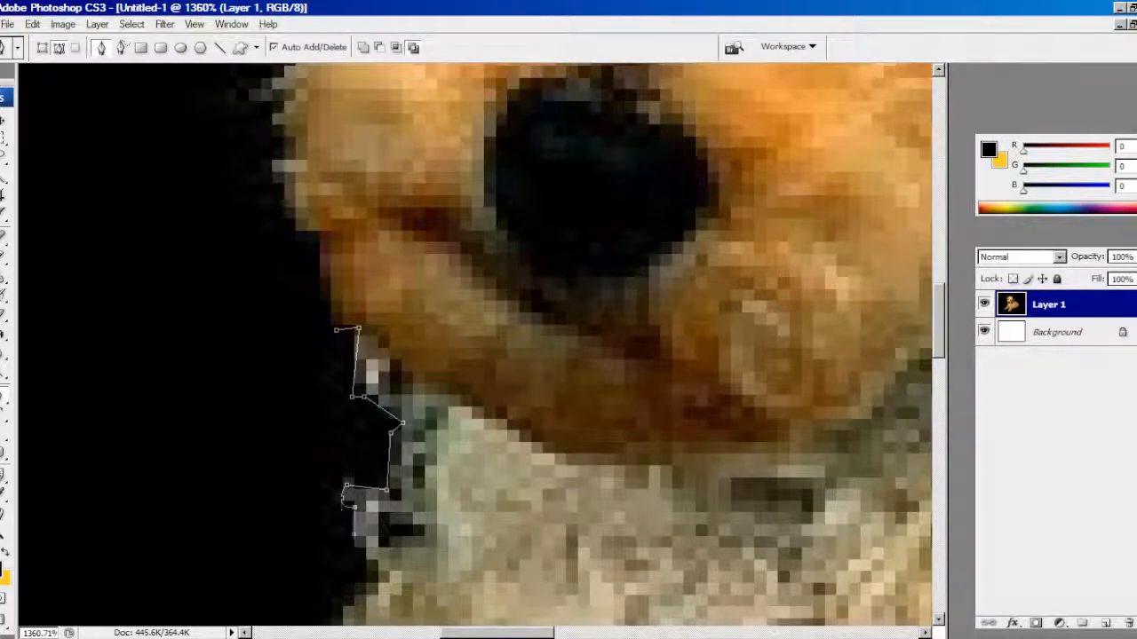
left_click(370, 568)
scroll(370, 568, "down", 5)
left_click(377, 510)
scroll(377, 510, "down", 10)
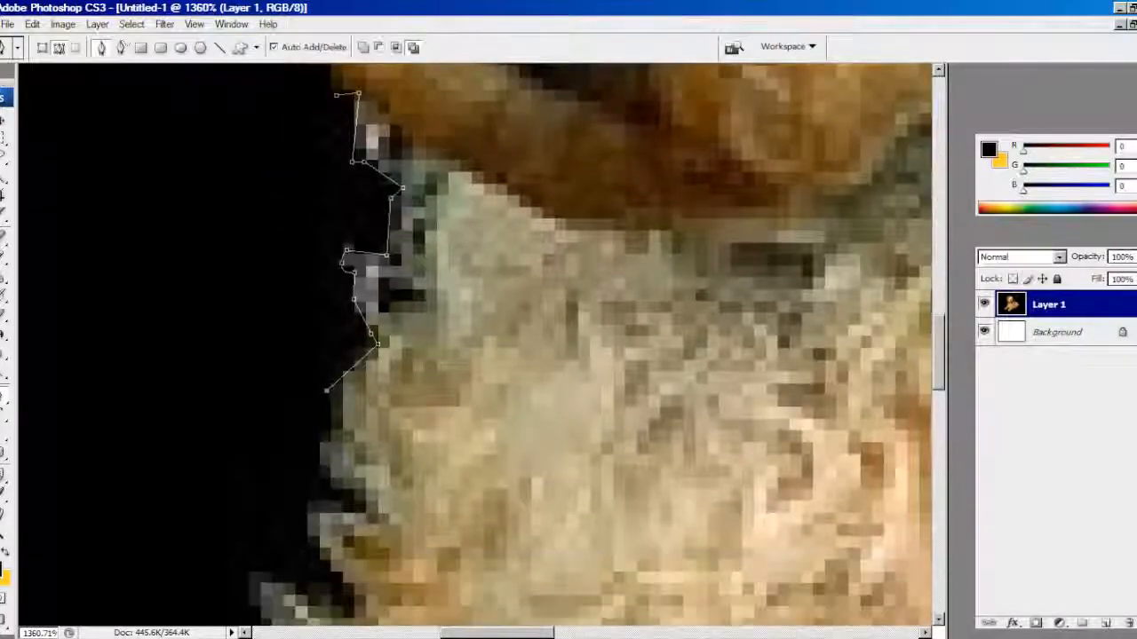
left_click(326, 389)
left_click(327, 438)
left_click(358, 484)
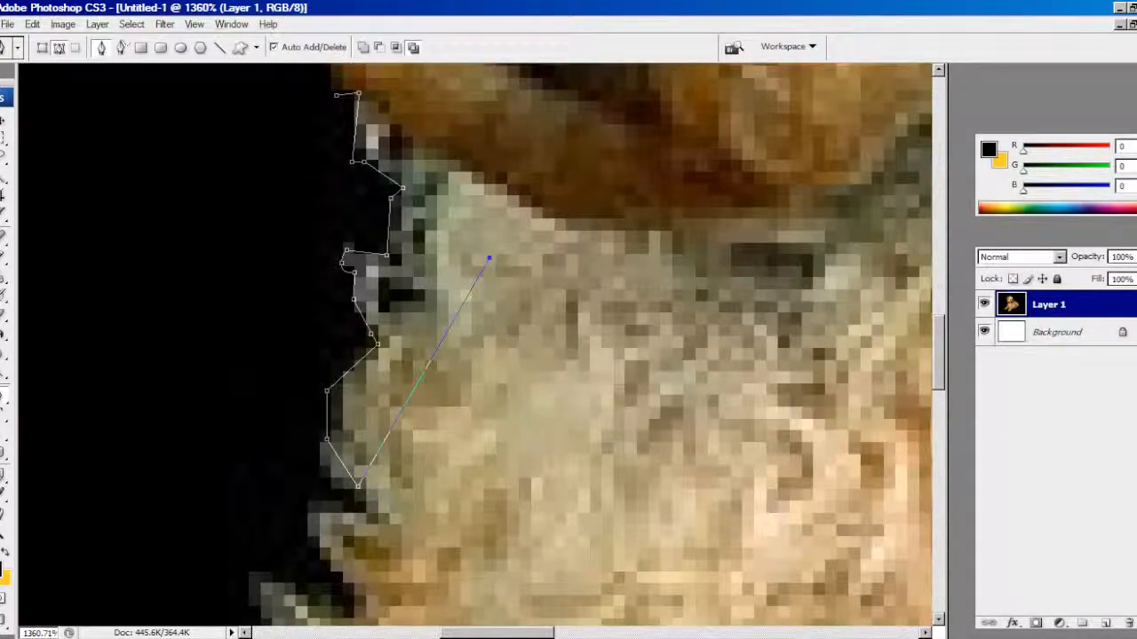
left_click(337, 85)
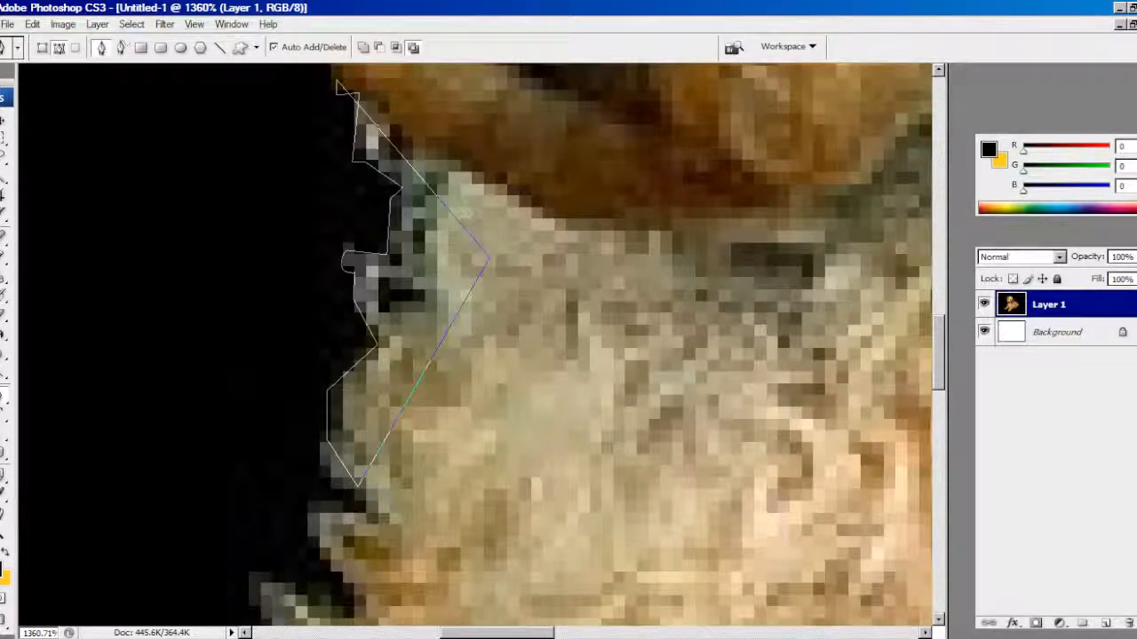
Convert the Pen path into a new anti-aliased selection with a feather radius of 0 pixels, and deselect it
right_click(404, 327)
left_click(451, 393)
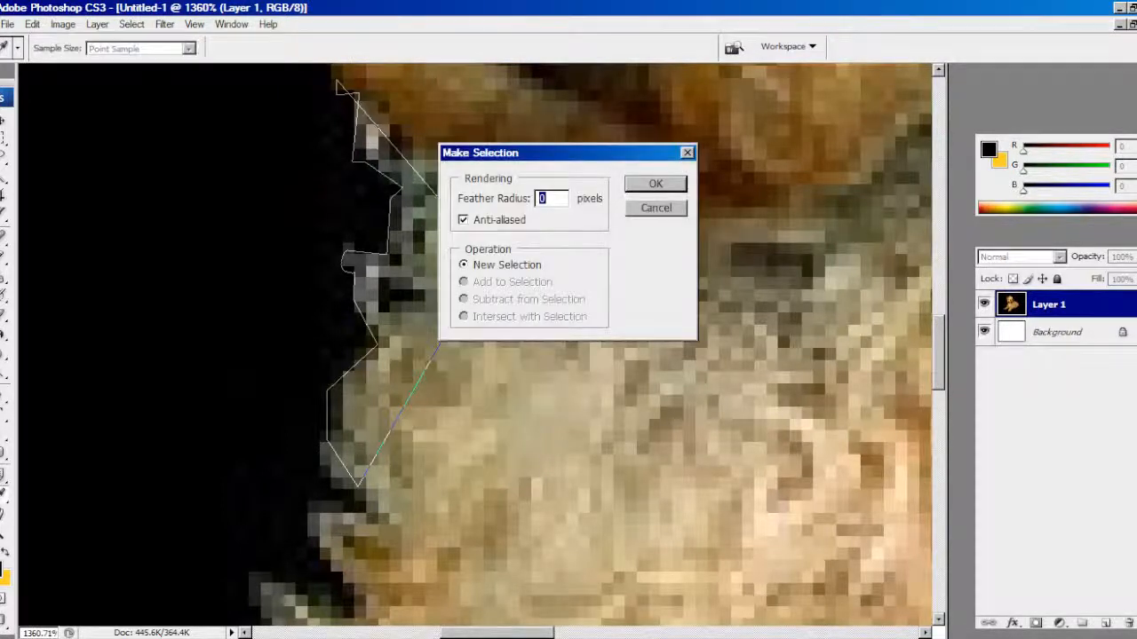
key("Return")
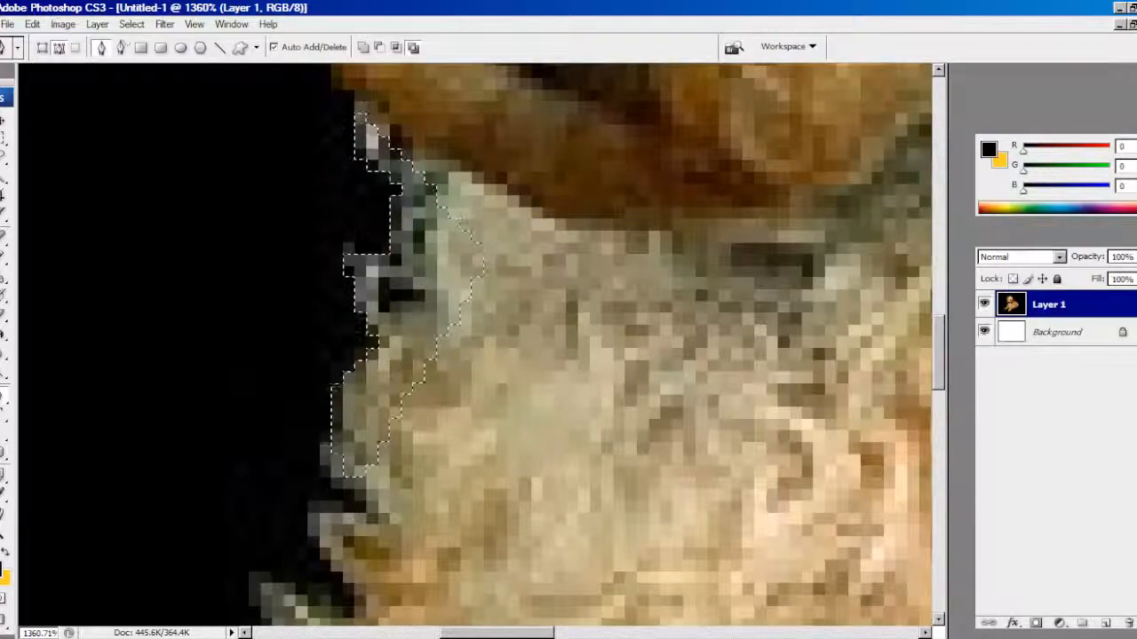
scroll(479, 337, "down", 15)
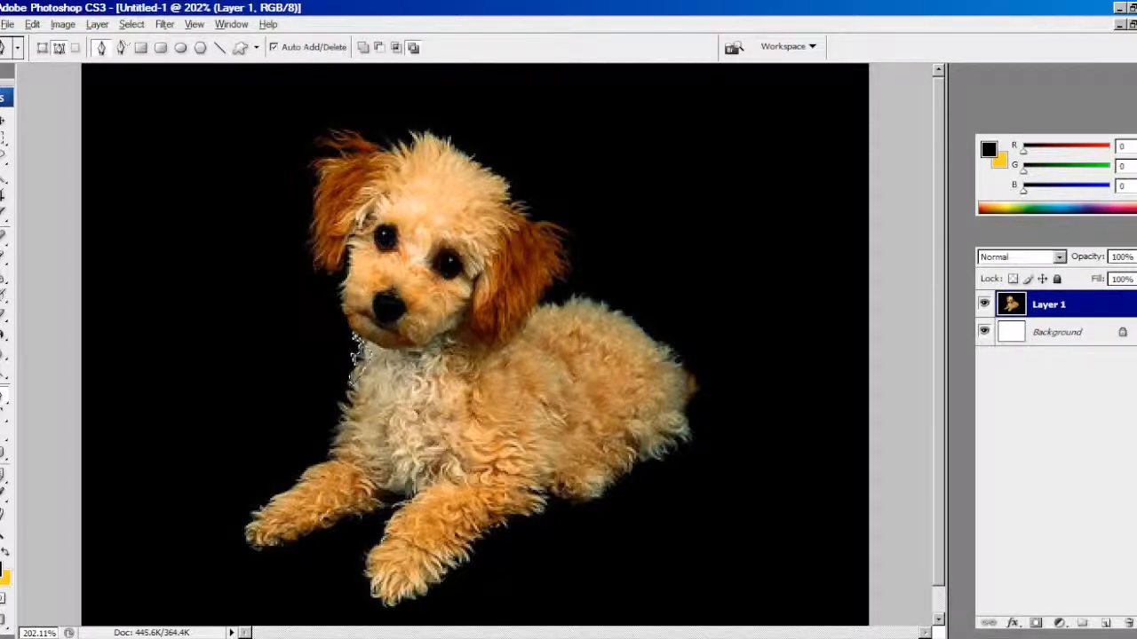
left_click(3, 138)
left_click(180, 144)
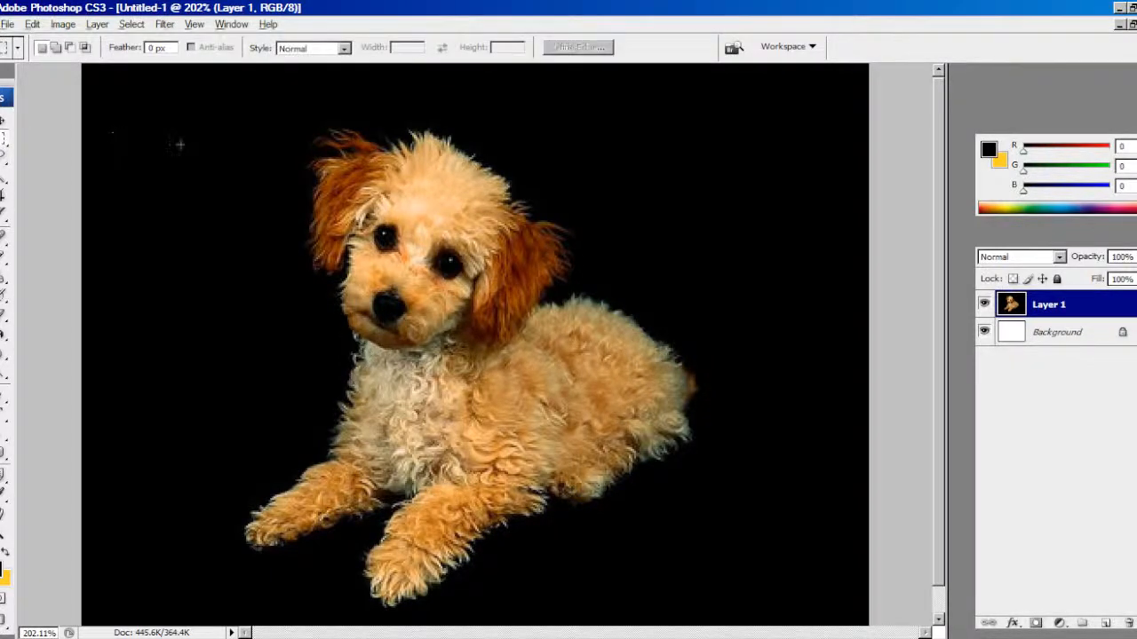
Select the black background using Color Range on sampled colors with fuzziness 0, and delete it from Layer 1
scroll(180, 145, "down", 2)
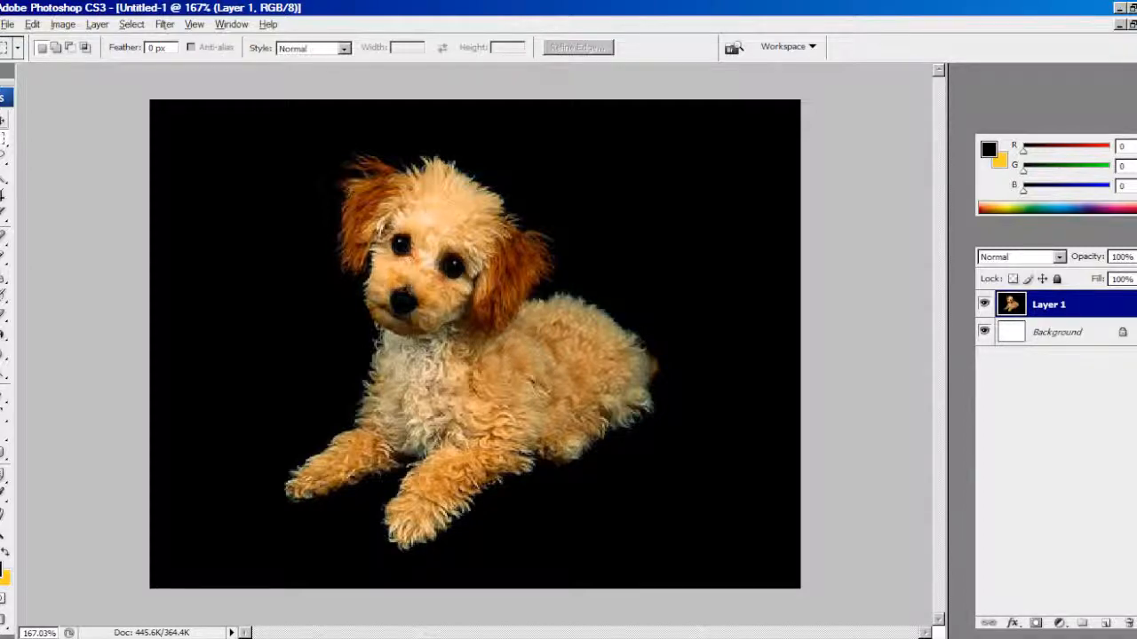
key("v")
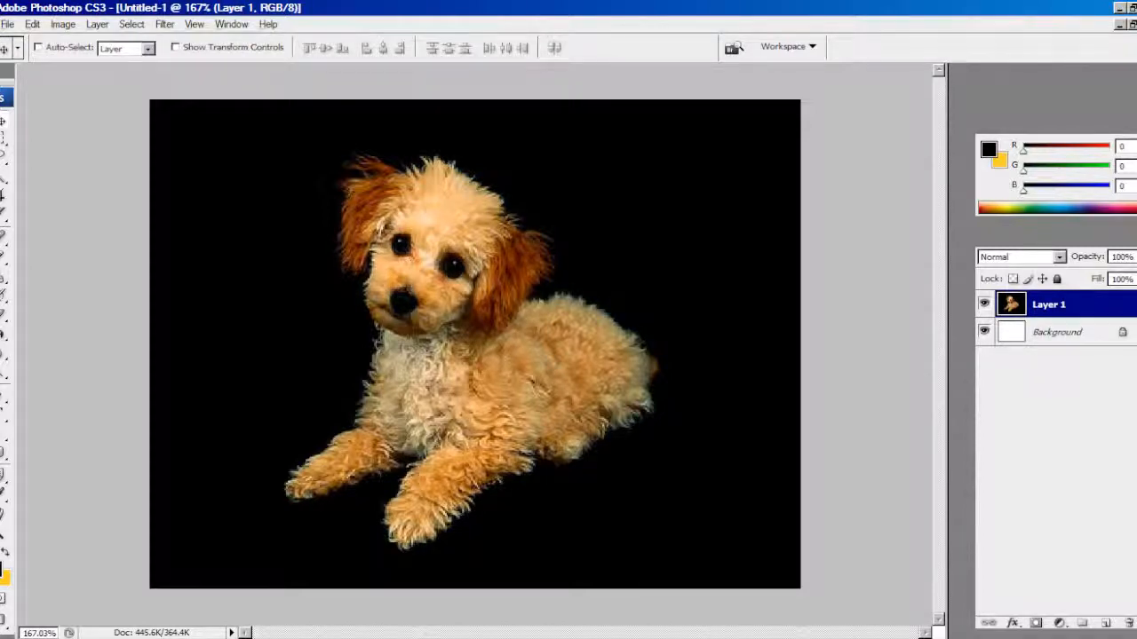
key("ctrl+0")
key("F7")
left_click(165, 24)
mouse_move(132, 24)
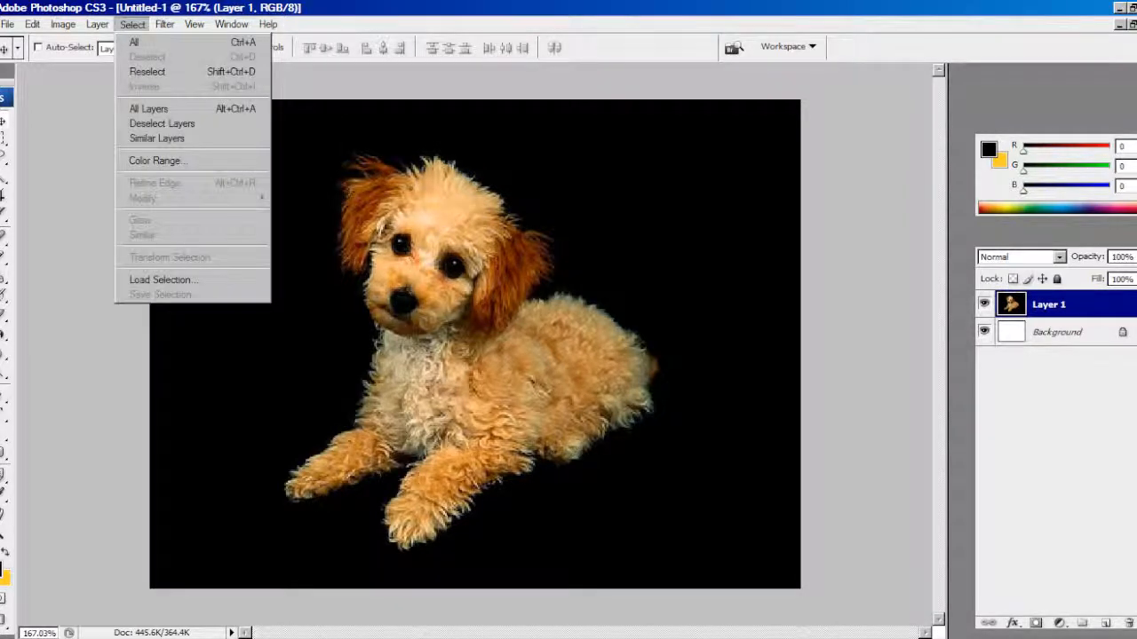
left_click(158, 160)
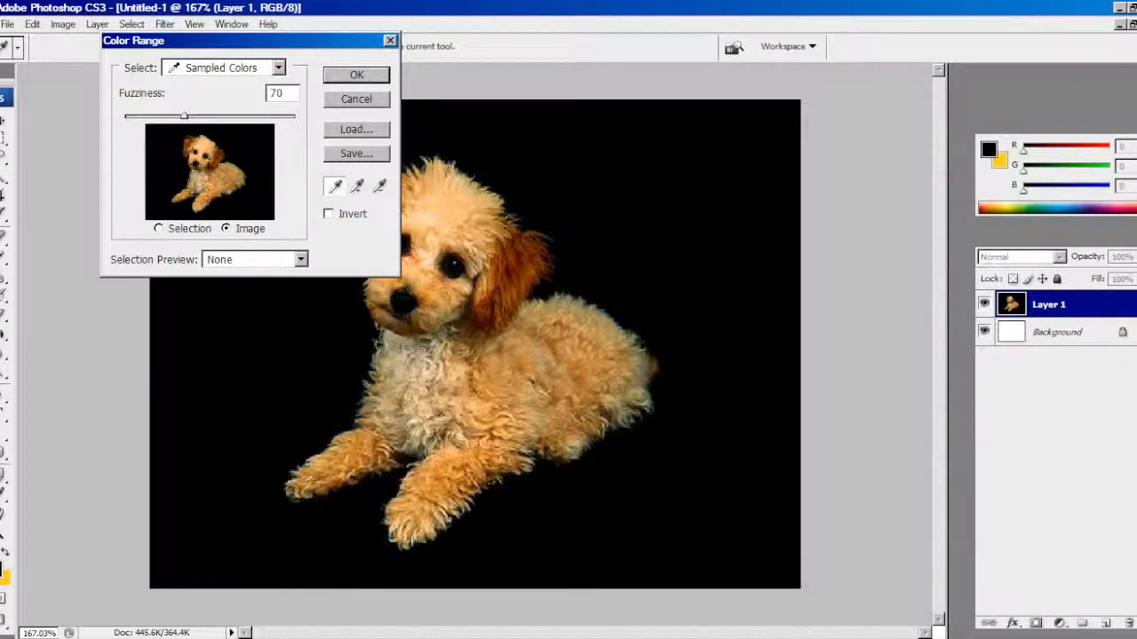
left_click_drag(184, 115, 124, 116)
left_click(356, 74)
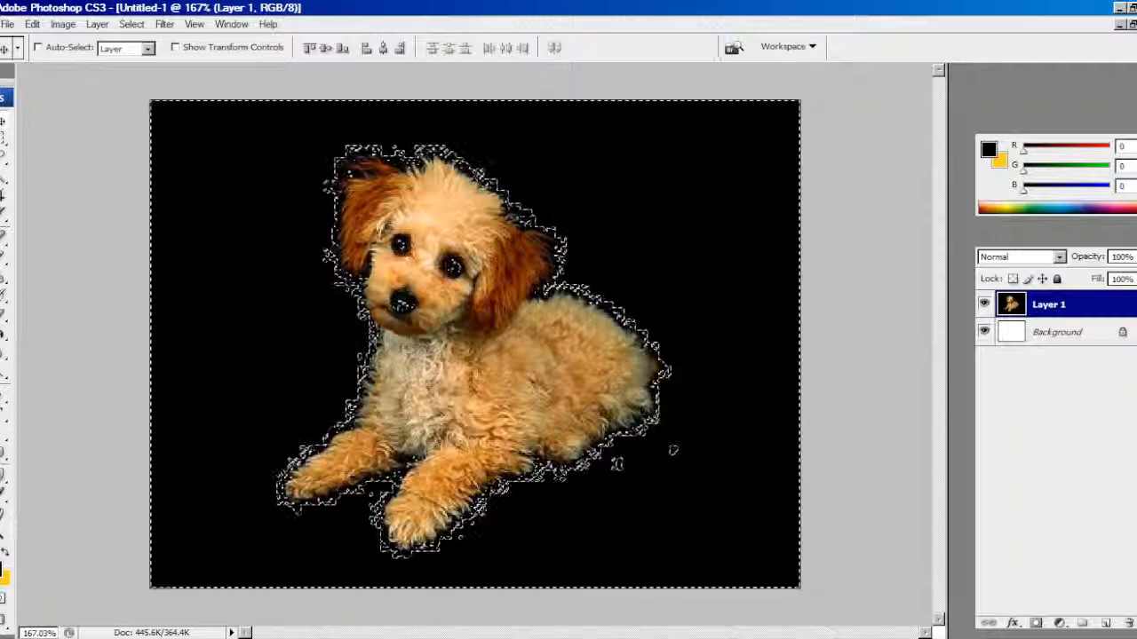
key("Delete")
left_click(3, 138)
left_click(185, 122)
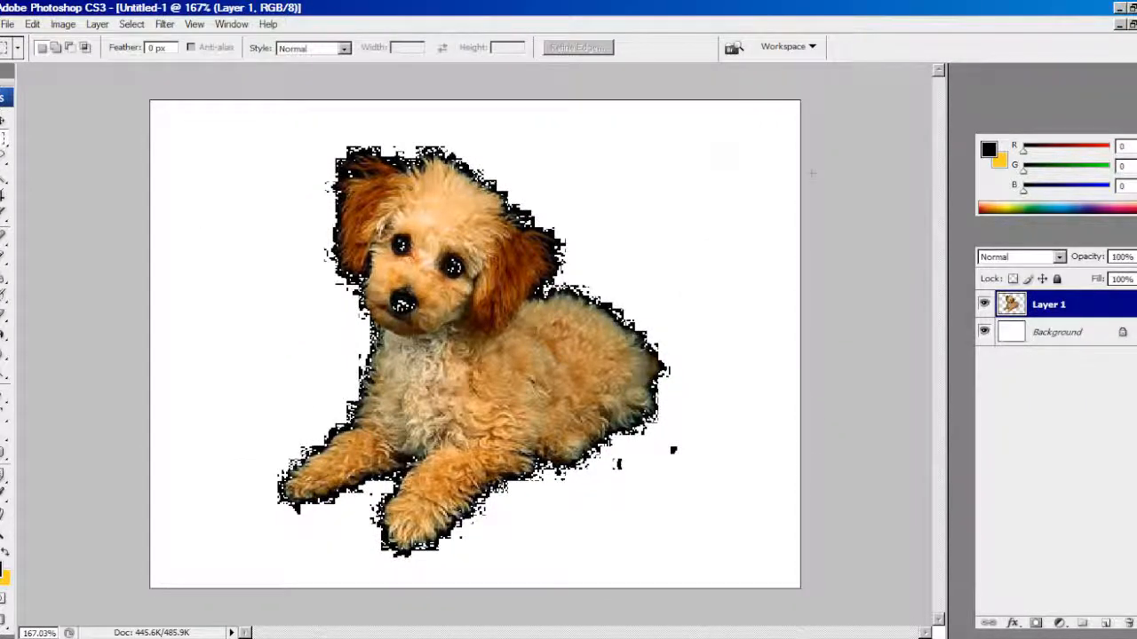
Undo the background deletion on Layer 1 and clear the restored selection
key("ctrl+a")
key("ctrl+d")
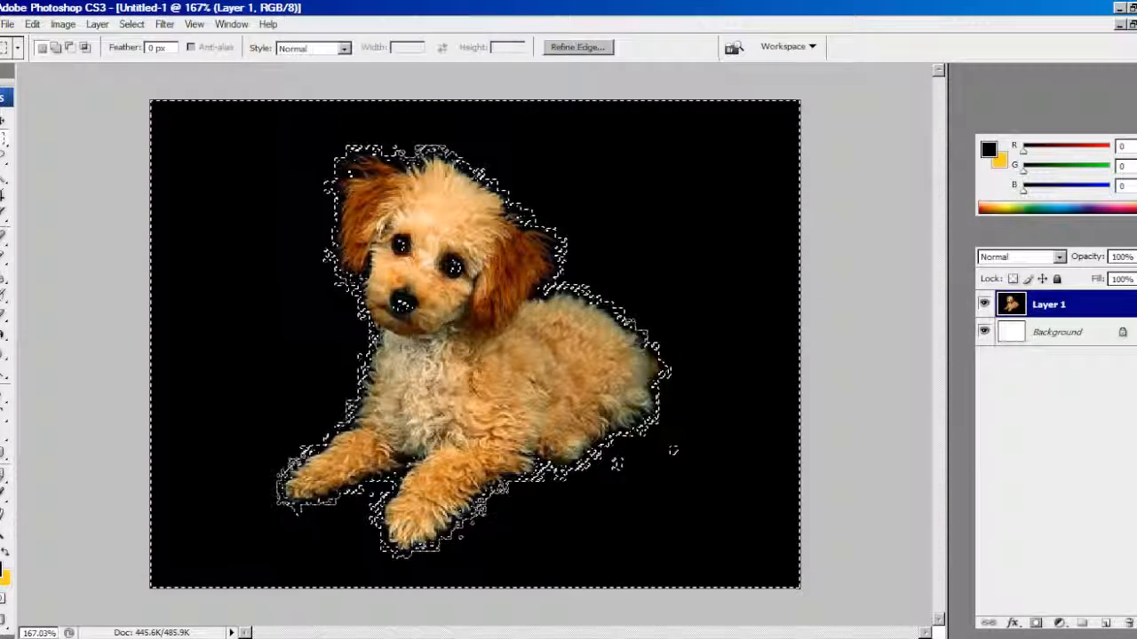
key("ctrl+d")
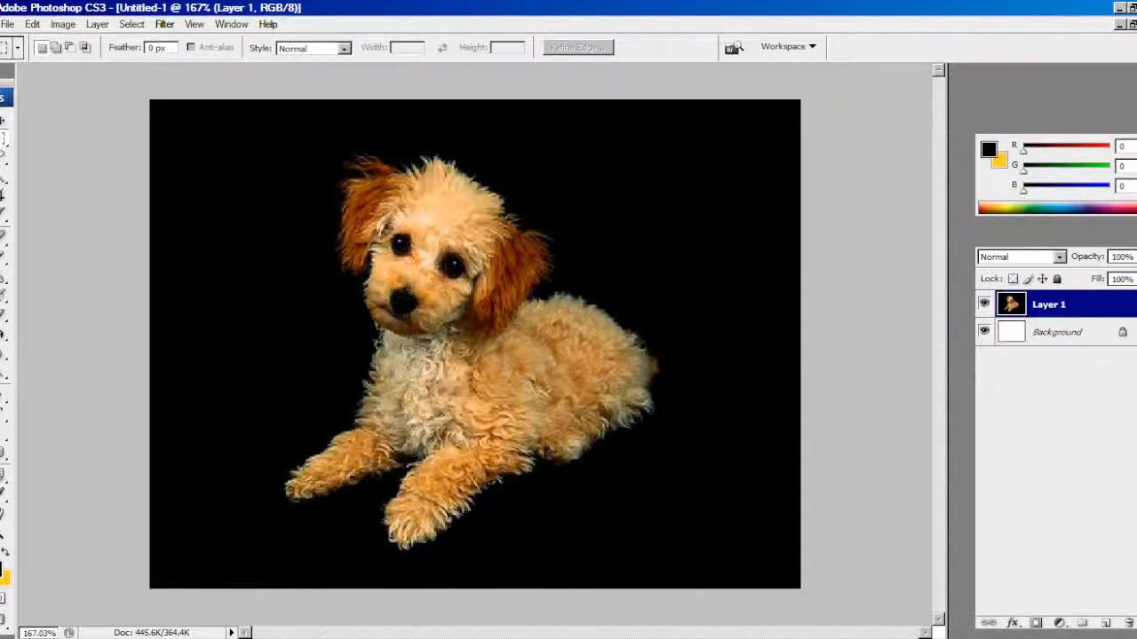
Try a Color Range selection of the black background with a higher fuzziness of 45, and deselect it
left_click(132, 24)
left_click(160, 160)
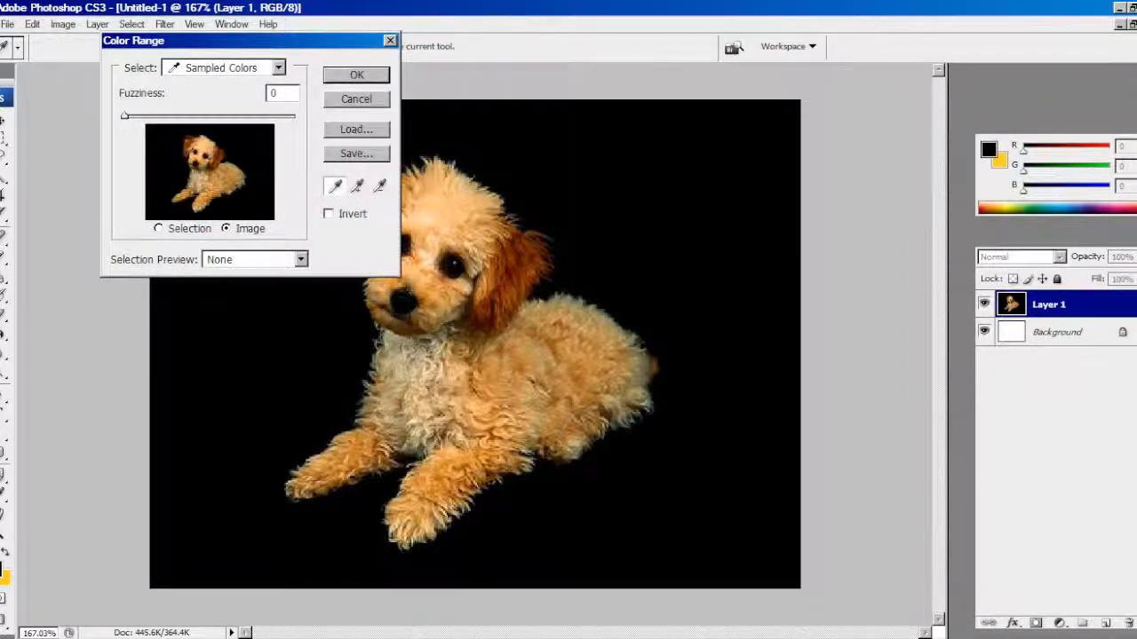
left_click_drag(124, 115, 189, 116)
key("Return")
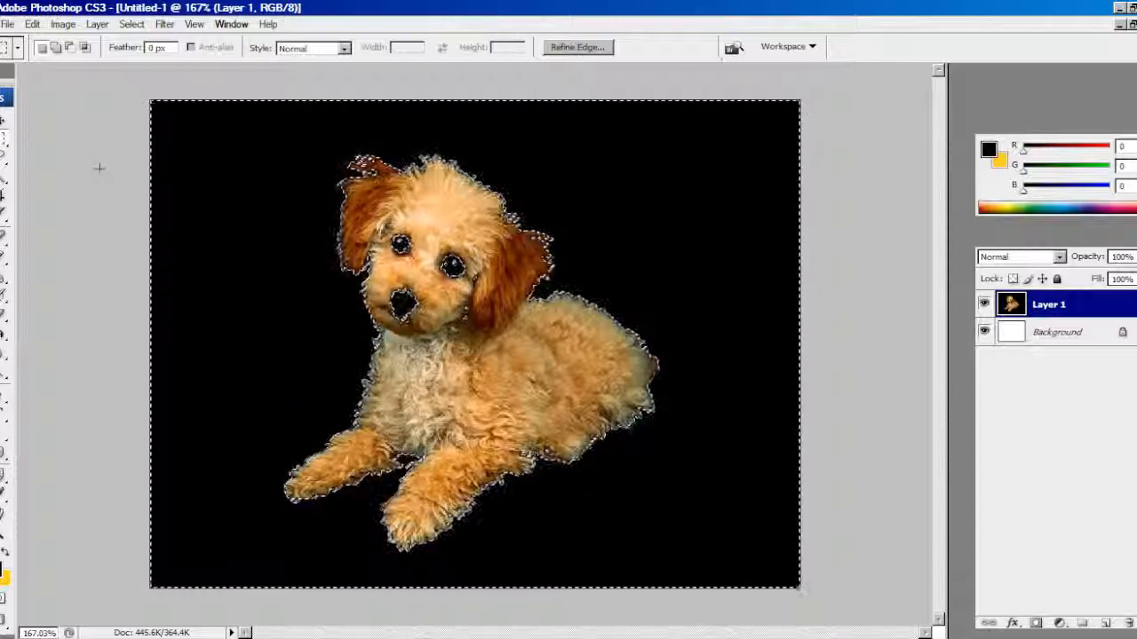
key("ctrl+d")
Select the black background around the puppy using Color Range with fuzziness 45, and delete it from Layer 1
left_click(132, 24)
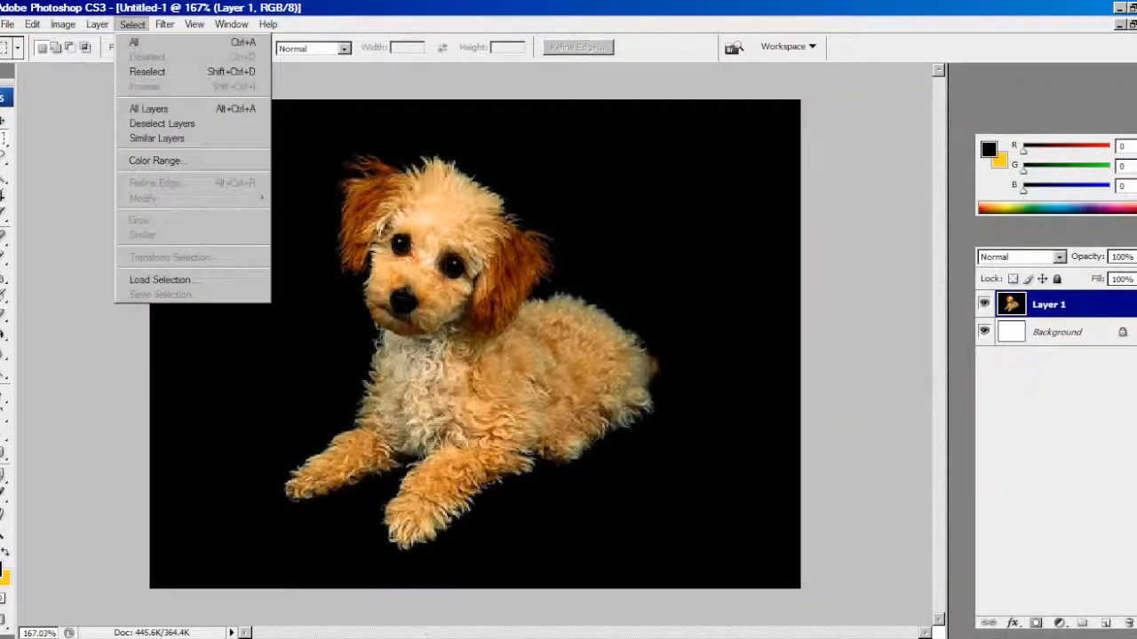
left_click(156, 161)
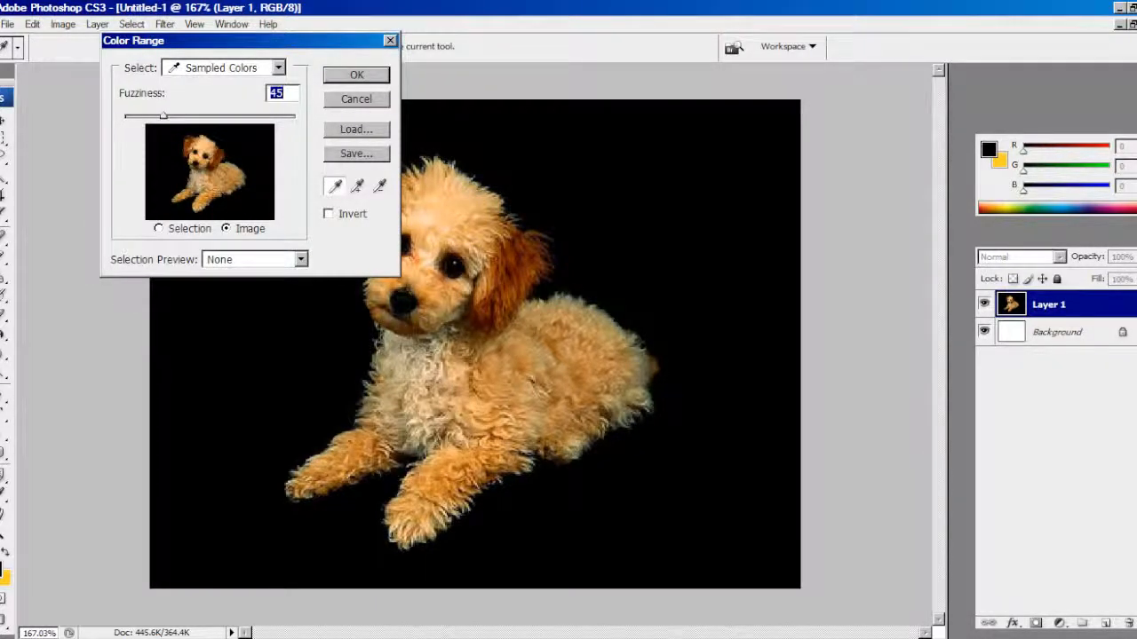
key("Return")
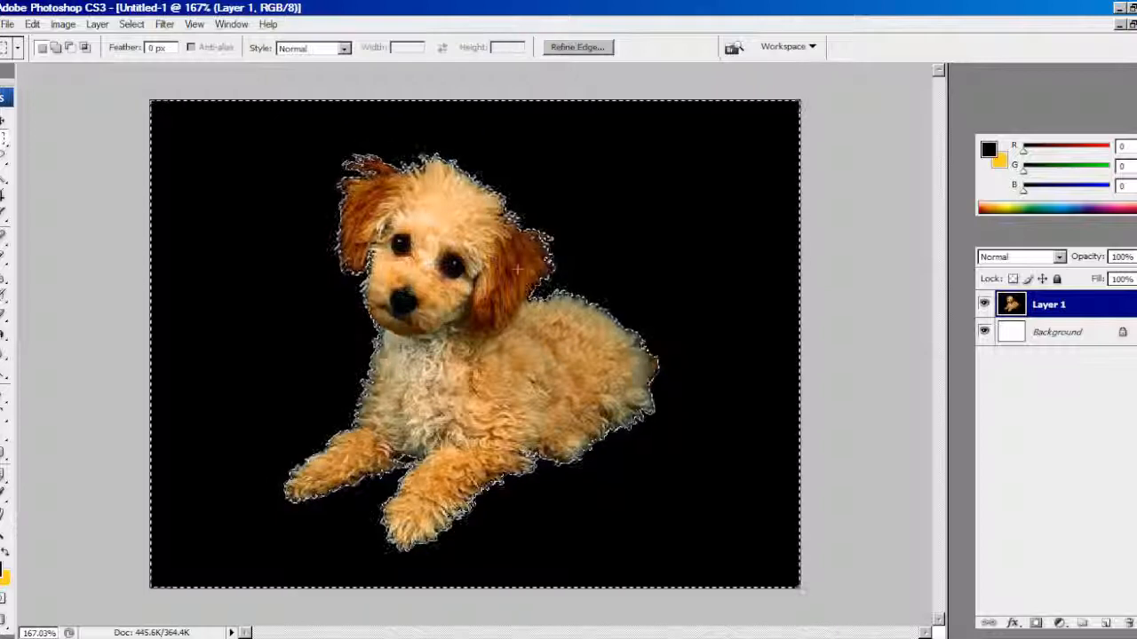
key("Delete")
key("ctrl+d")
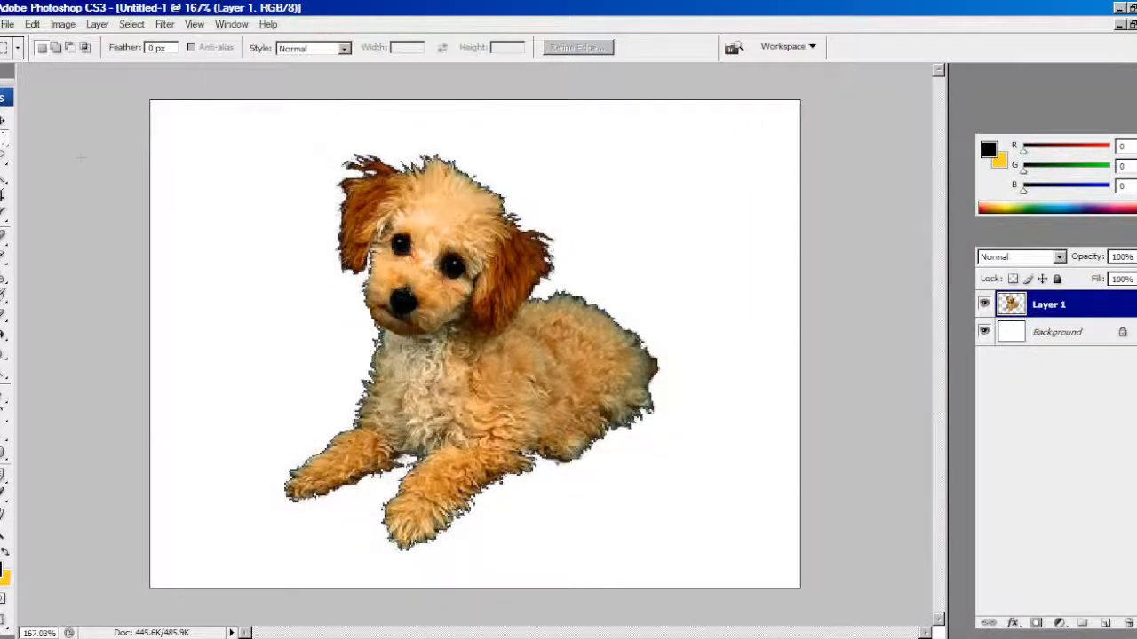
Fill the Background layer with the black foreground color using the Paint Bucket
scroll(302, 234, "down", 7)
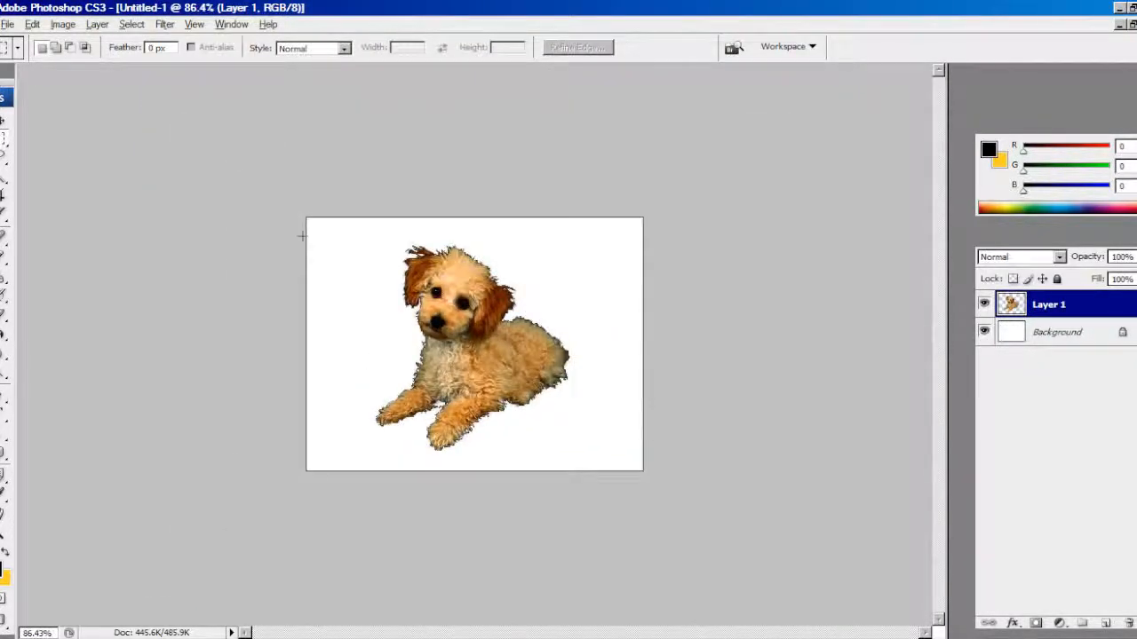
scroll(302, 232, "down", 1)
double_click(34, 633)
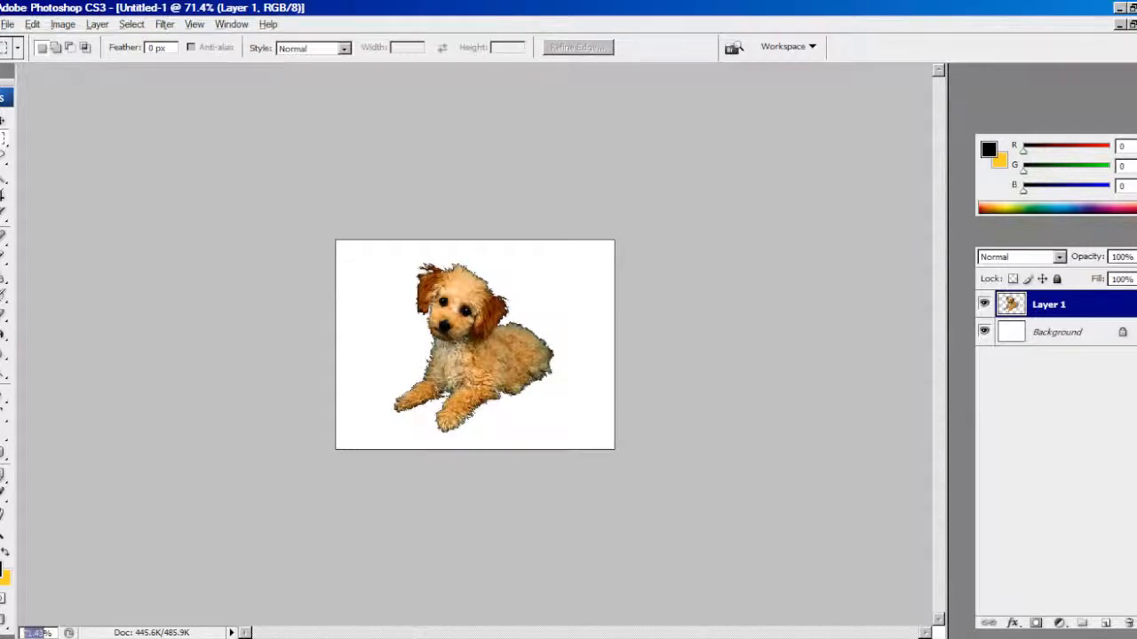
type("100")
key("Return")
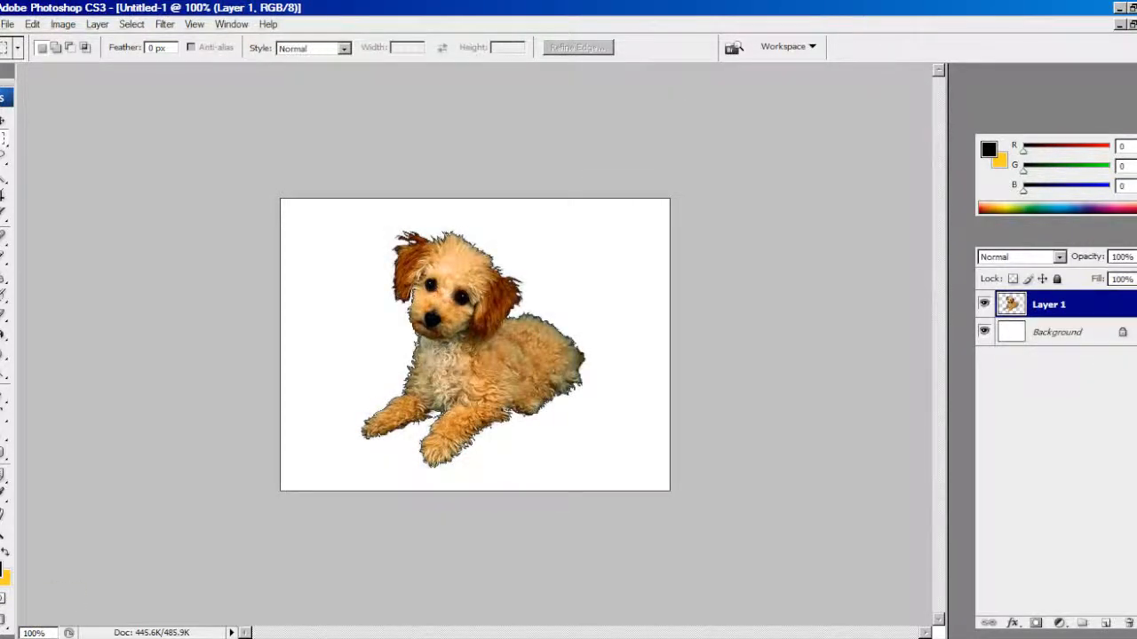
left_click(1057, 332)
left_click(4, 335)
left_click(573, 257)
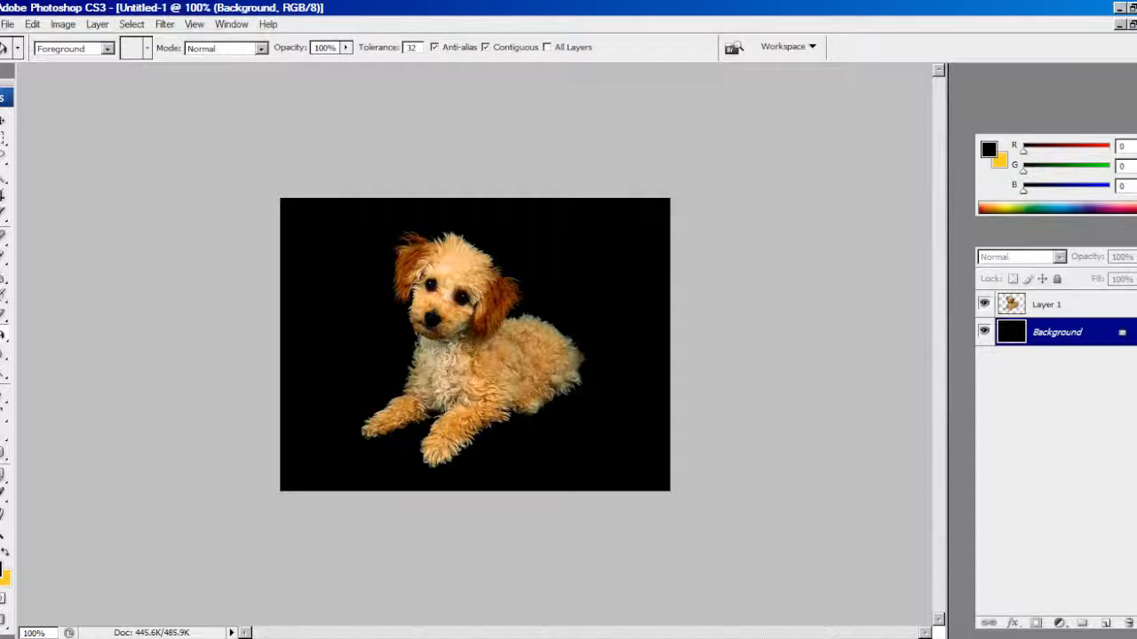
Convert the Background into a regular layer named Layer 0
right_click(1022, 332)
left_click(1021, 342)
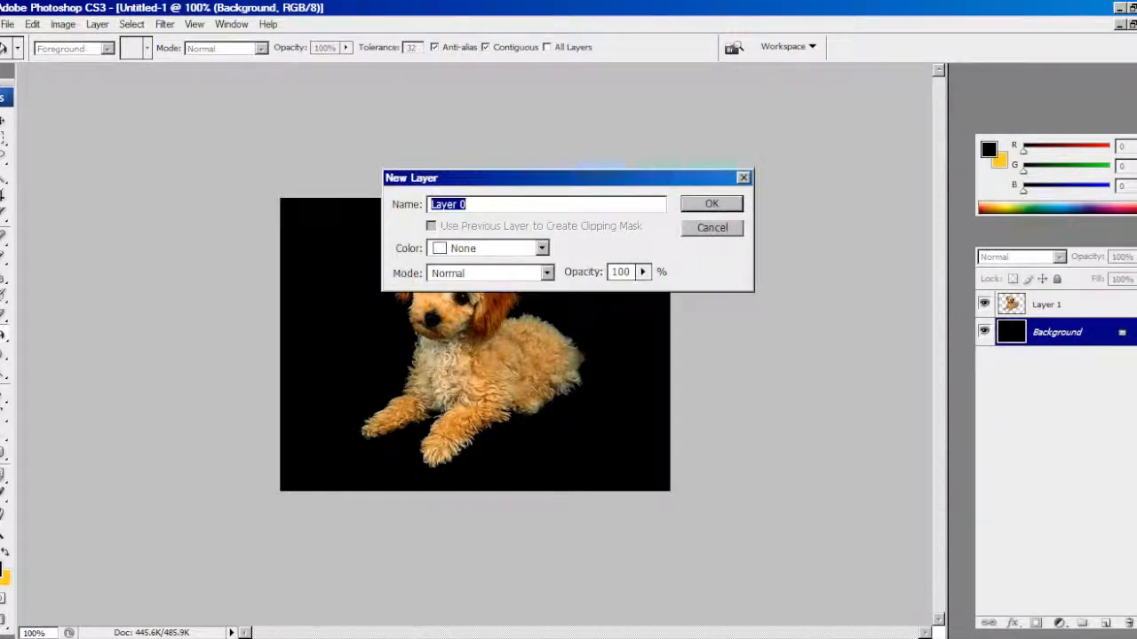
key("Return")
Add a Gradient Overlay effect to Layer 0, fading from white at the top to black at the bottom
right_click(1057, 332)
left_click(977, 330)
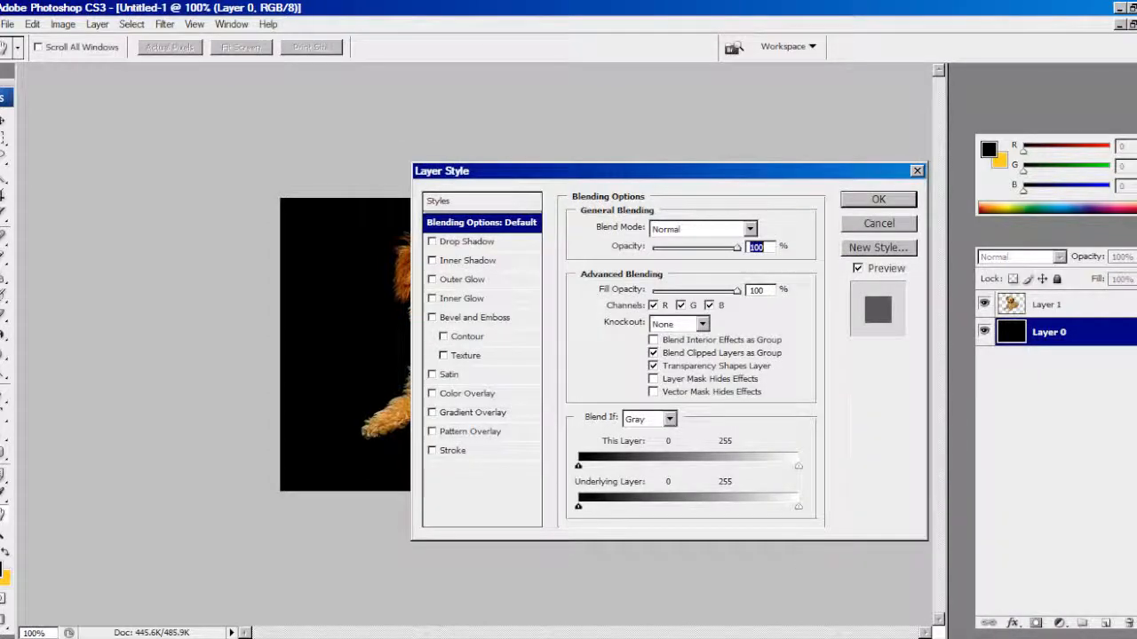
left_click(472, 413)
left_click_drag(532, 170, 754, 178)
key("Return")
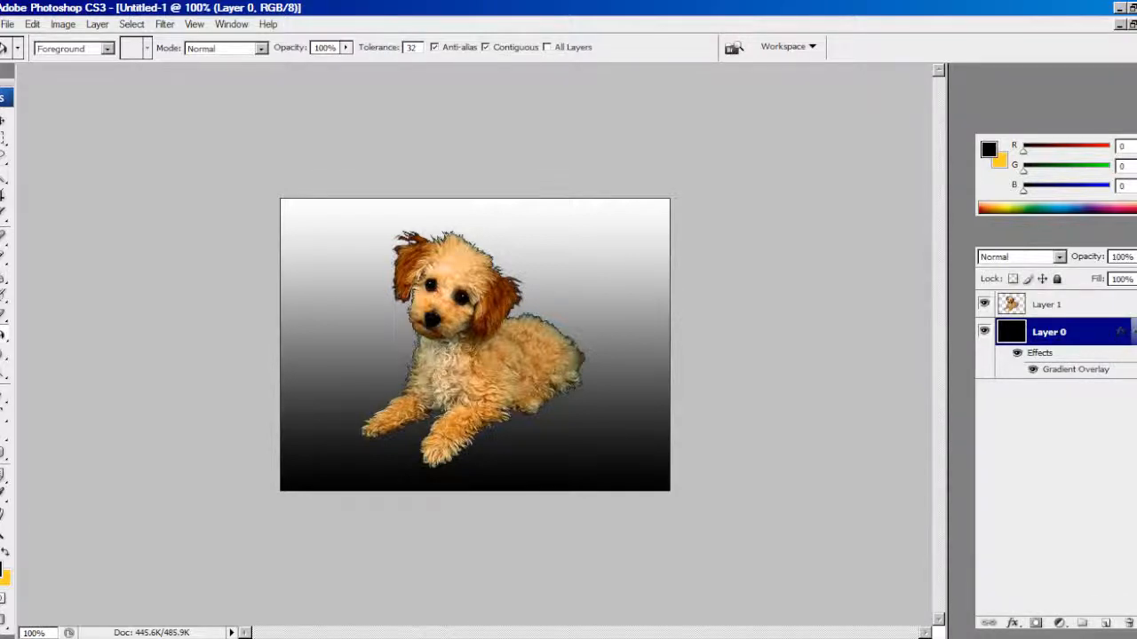
Soften the fur edges along the puppy's left-hand ear, muzzle and upper chest on Layer 1 with the Blur tool at 50% strength
left_click(4, 157)
scroll(451, 217, "up", 4)
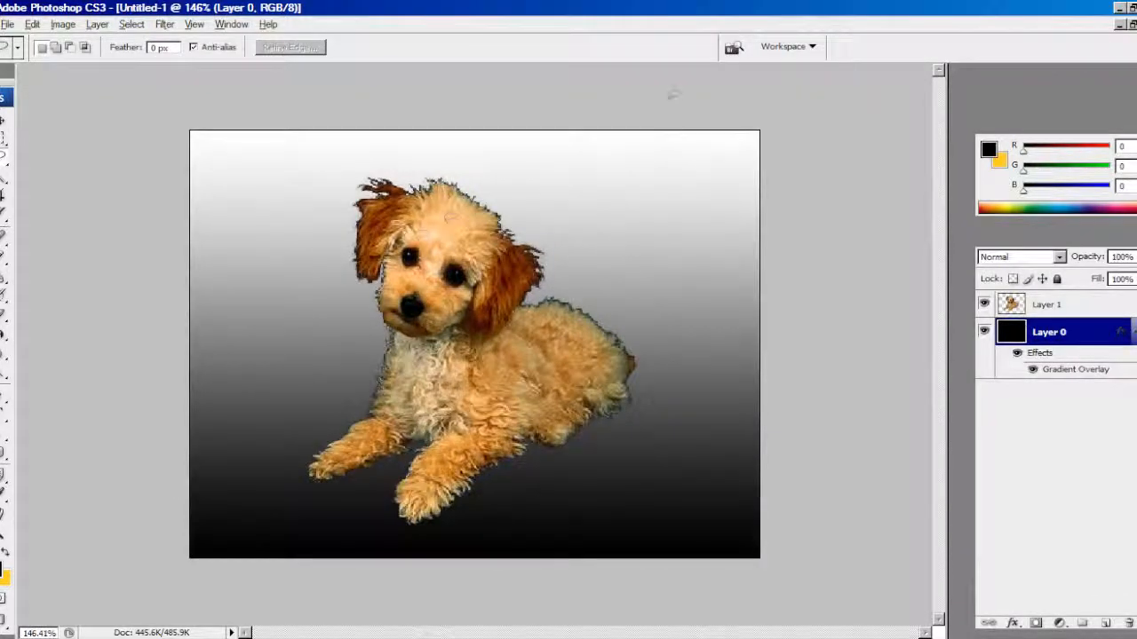
scroll(462, 297, "up", 3)
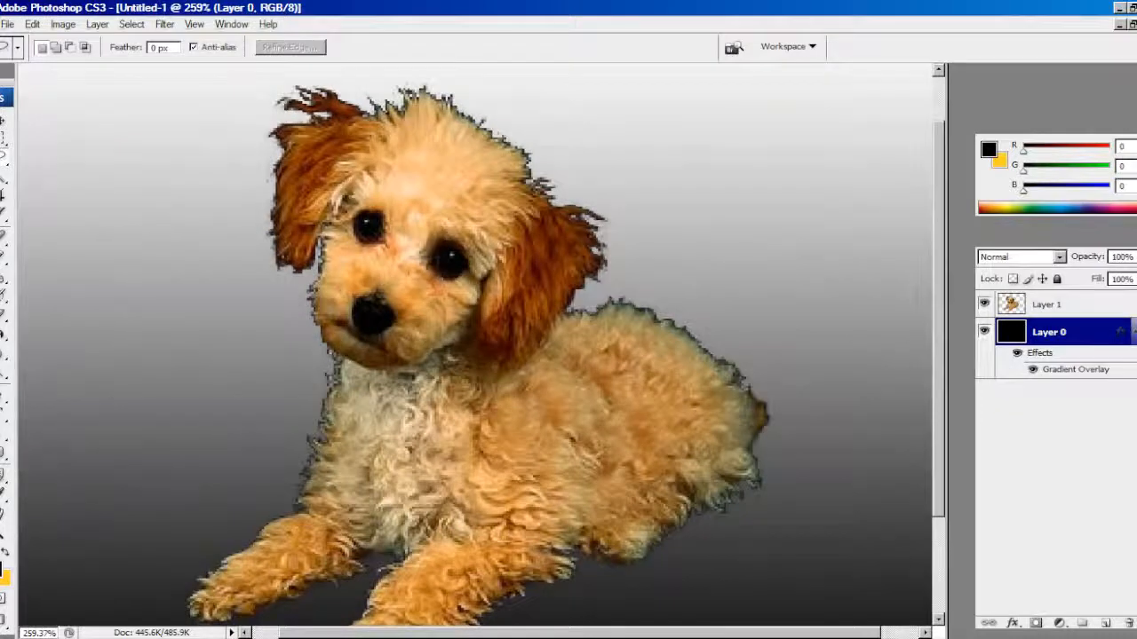
key("alt+bracketright")
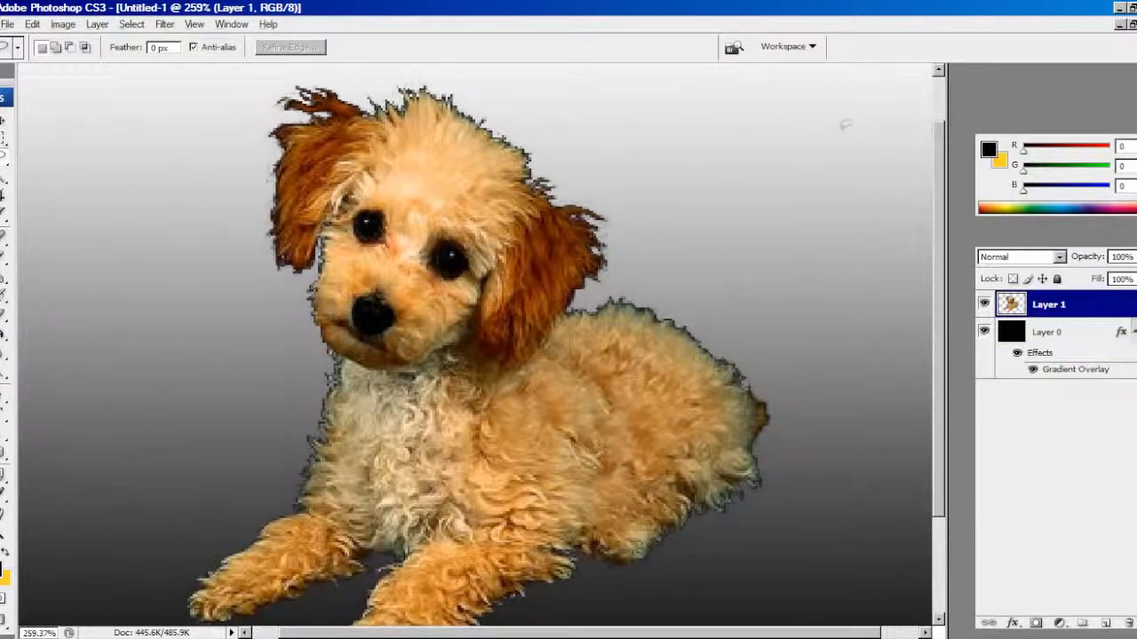
left_click(5, 354)
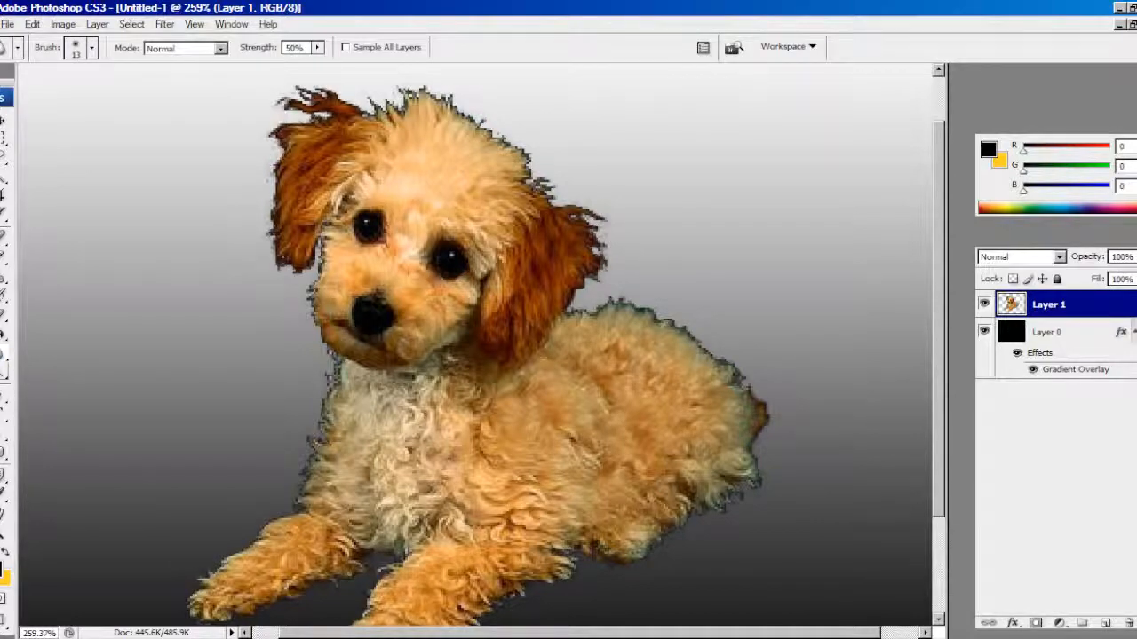
scroll(244, 258, "up", 3)
scroll(246, 249, "up", 1)
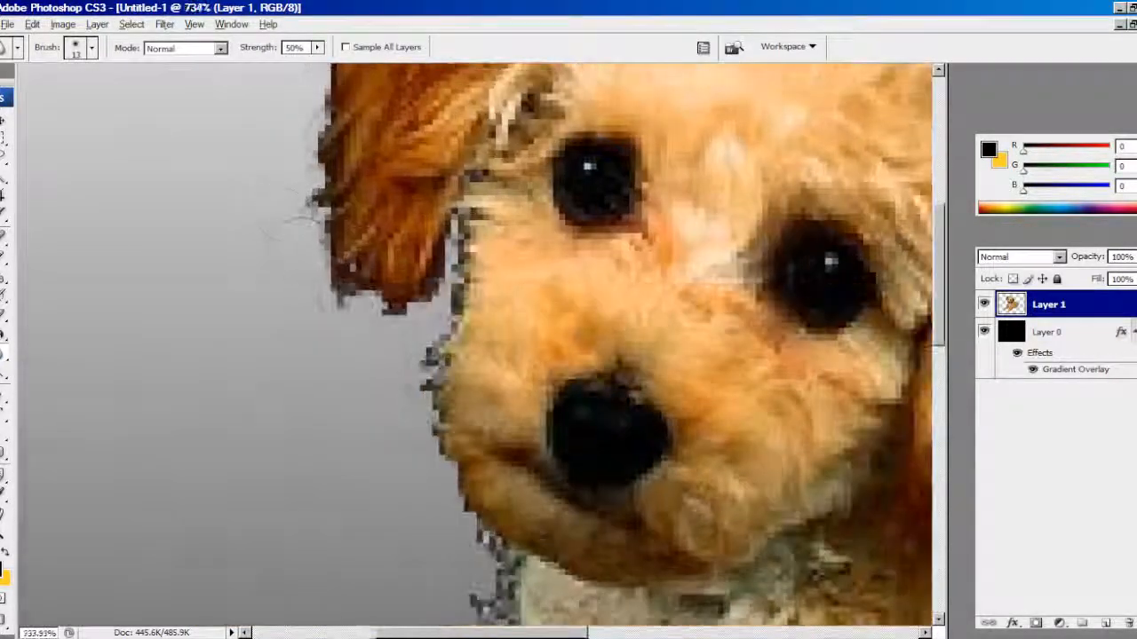
mouse_move(306, 258)
left_mouse_down()
mouse_move(310, 322)
mouse_move(379, 329)
mouse_move(376, 317)
mouse_move(377, 343)
mouse_move(441, 297)
mouse_move(455, 241)
left_mouse_up()
mouse_move(404, 377)
left_mouse_down()
mouse_move(411, 409)
mouse_move(421, 404)
mouse_move(422, 445)
mouse_move(493, 571)
left_mouse_up()
scroll(493, 568, "down", 5)
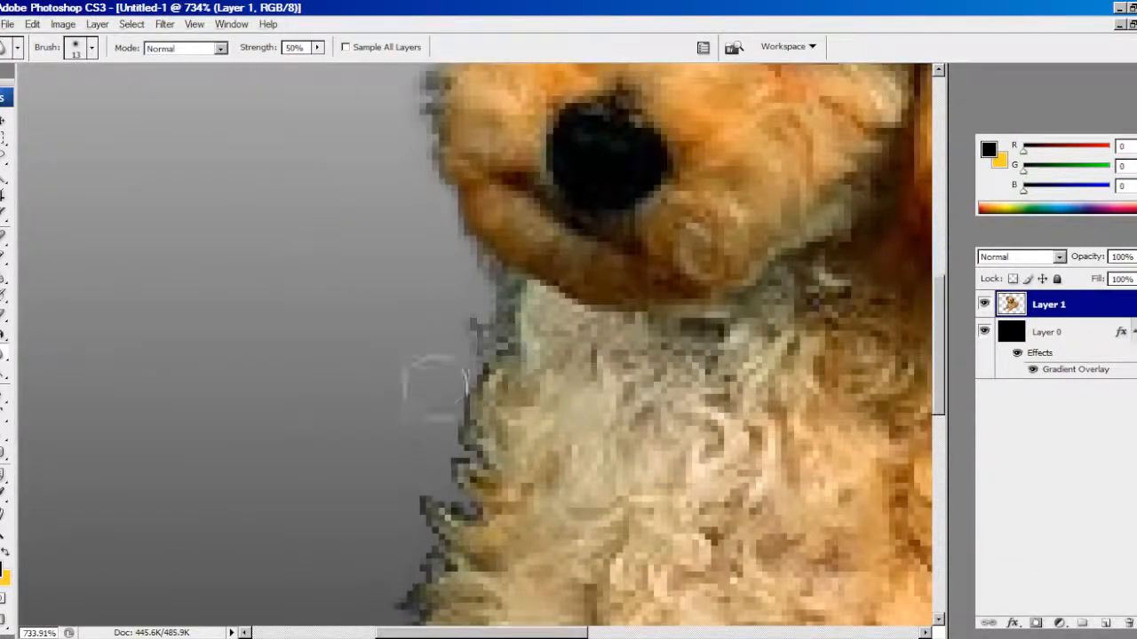
mouse_move(435, 388)
left_mouse_down()
mouse_move(440, 425)
mouse_move(462, 456)
mouse_move(461, 524)
left_mouse_up()
Blur the remaining fur outline around the puppy's legs, body, back and head, and view the image at 100%
scroll(473, 491, "down", 1)
scroll(481, 494, "down", 14)
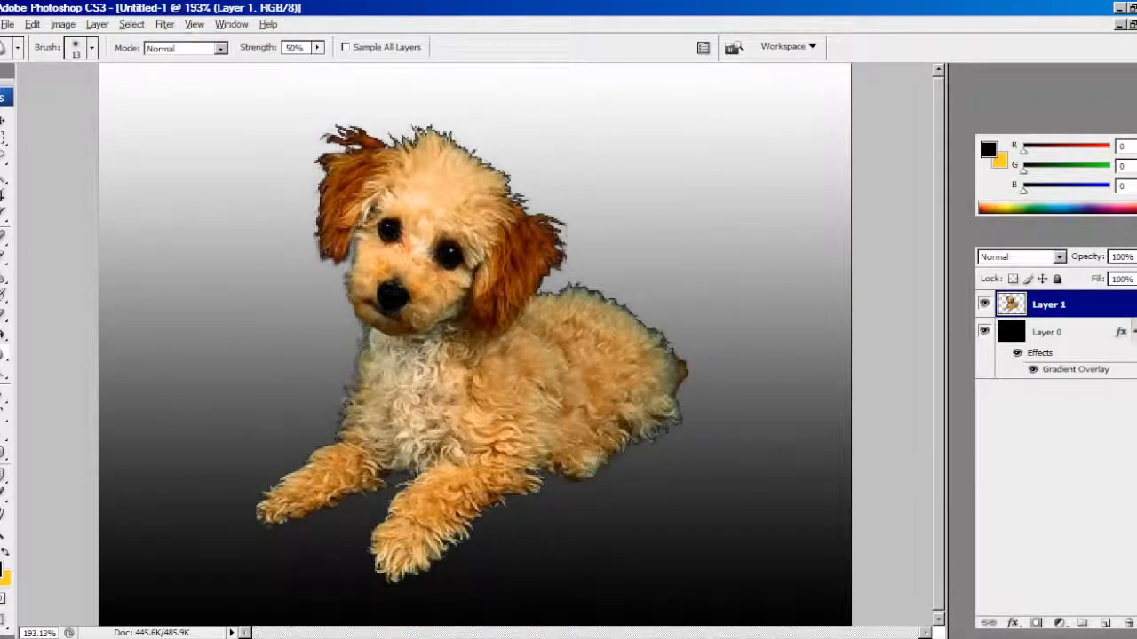
mouse_move(289, 463)
left_mouse_down()
mouse_move(253, 498)
mouse_move(280, 482)
mouse_move(270, 521)
mouse_move(294, 525)
mouse_move(385, 475)
mouse_move(415, 482)
mouse_move(378, 526)
mouse_move(375, 566)
mouse_move(407, 586)
mouse_move(444, 565)
mouse_move(491, 510)
mouse_move(526, 495)
mouse_move(530, 475)
mouse_move(557, 479)
mouse_move(662, 432)
mouse_move(686, 385)
mouse_move(679, 355)
mouse_move(602, 295)
mouse_move(575, 284)
mouse_move(544, 293)
mouse_move(555, 233)
mouse_move(588, 238)
mouse_move(515, 206)
mouse_move(502, 174)
mouse_move(435, 122)
mouse_move(450, 138)
mouse_move(473, 133)
mouse_move(504, 170)
mouse_move(342, 128)
mouse_move(318, 173)
mouse_move(304, 256)
mouse_move(336, 231)
mouse_move(388, 140)
mouse_move(352, 147)
left_mouse_up()
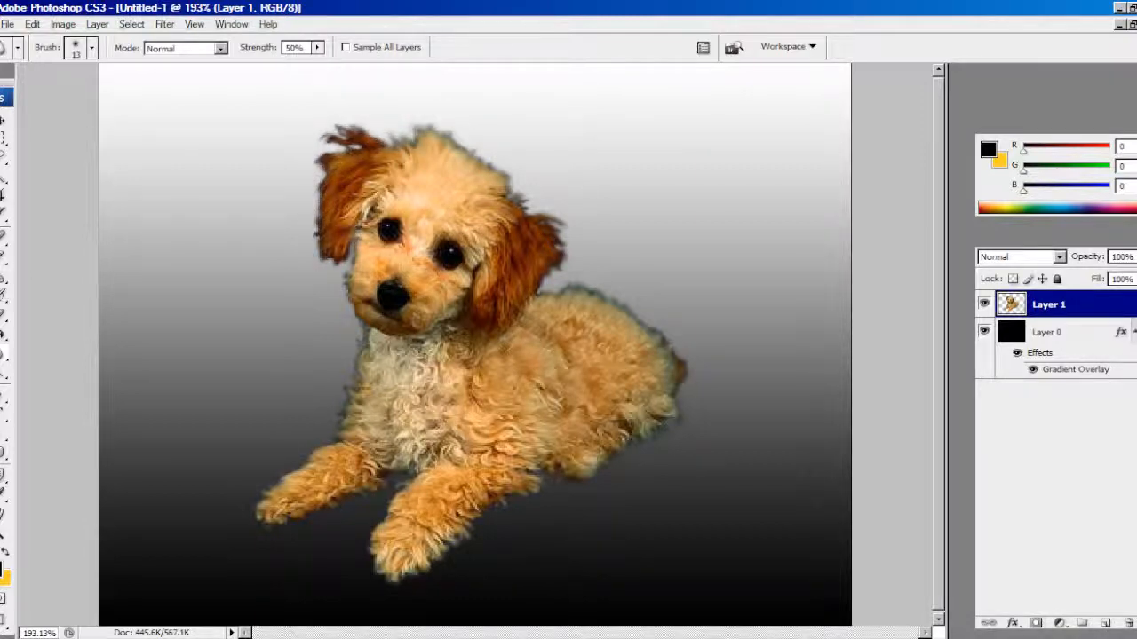
left_click_drag(50, 633, 21, 633)
type("100")
key("Return")
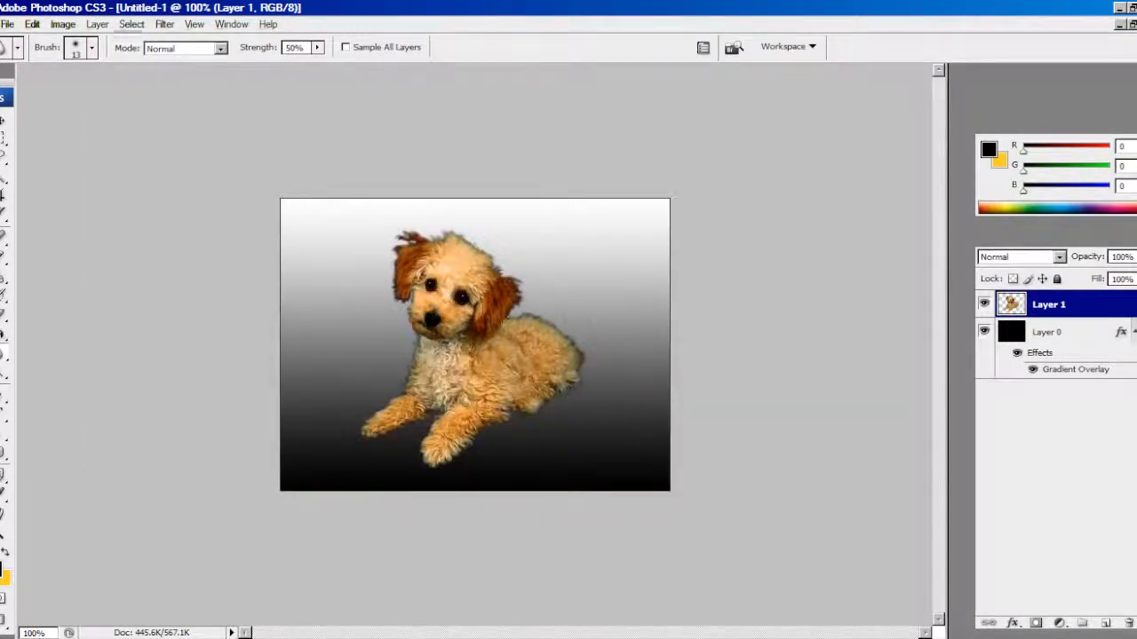
Try an Outer Glow effect with a size of 6 px on Layer 1, and discard it
right_click(1044, 304)
left_click(950, 328)
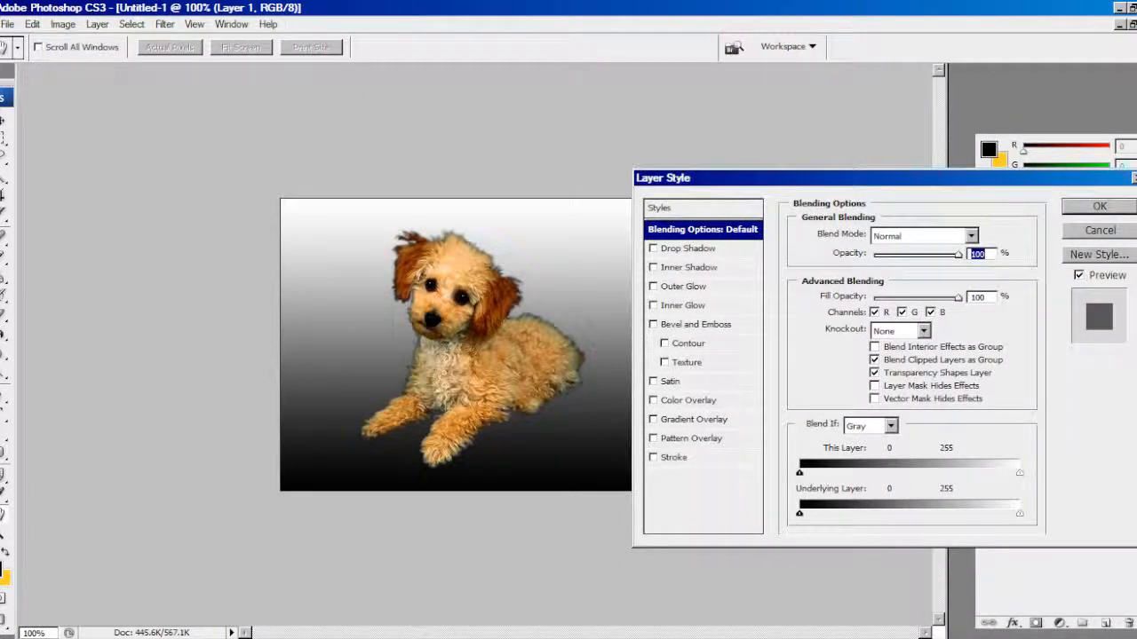
left_click(683, 287)
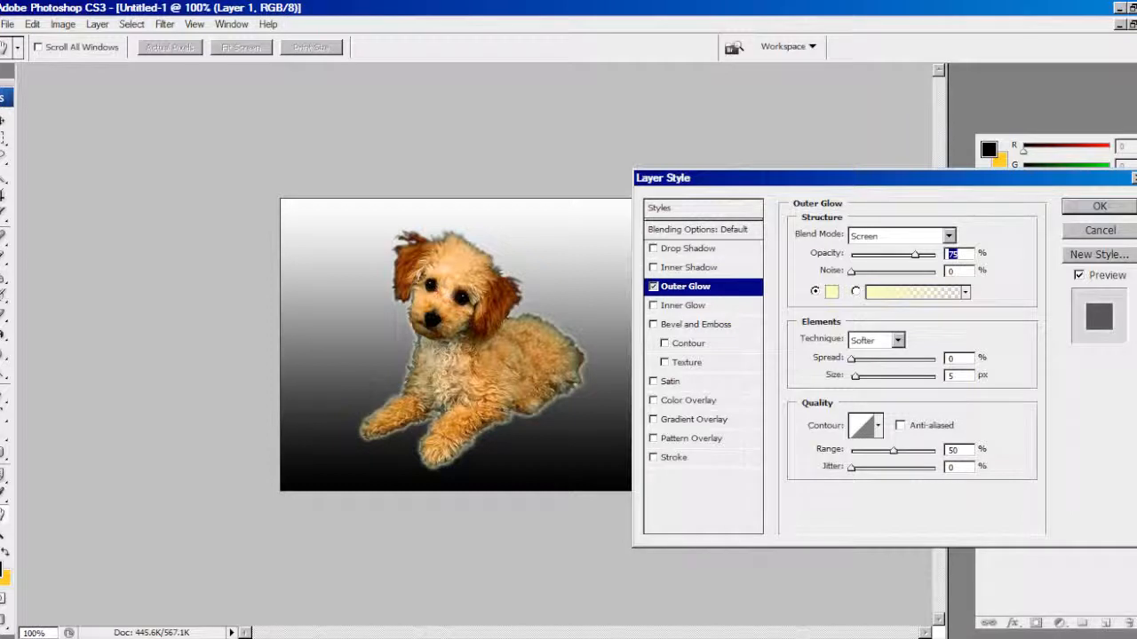
mouse_move(855, 376)
left_mouse_down()
mouse_move(875, 377)
mouse_move(856, 376)
left_mouse_up()
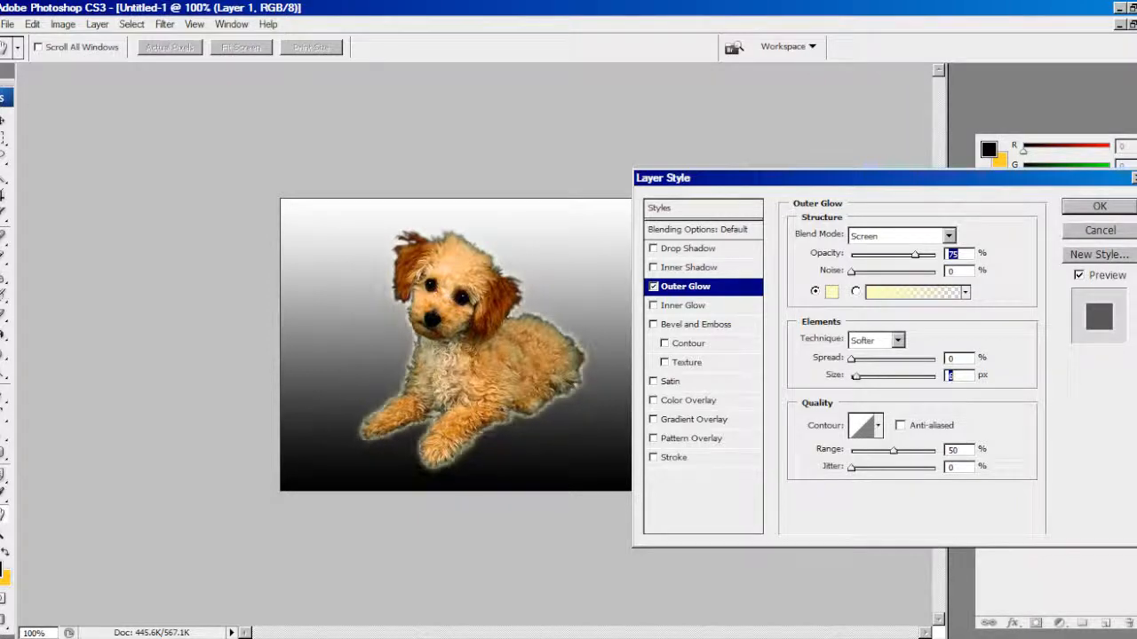
left_click(1099, 230)
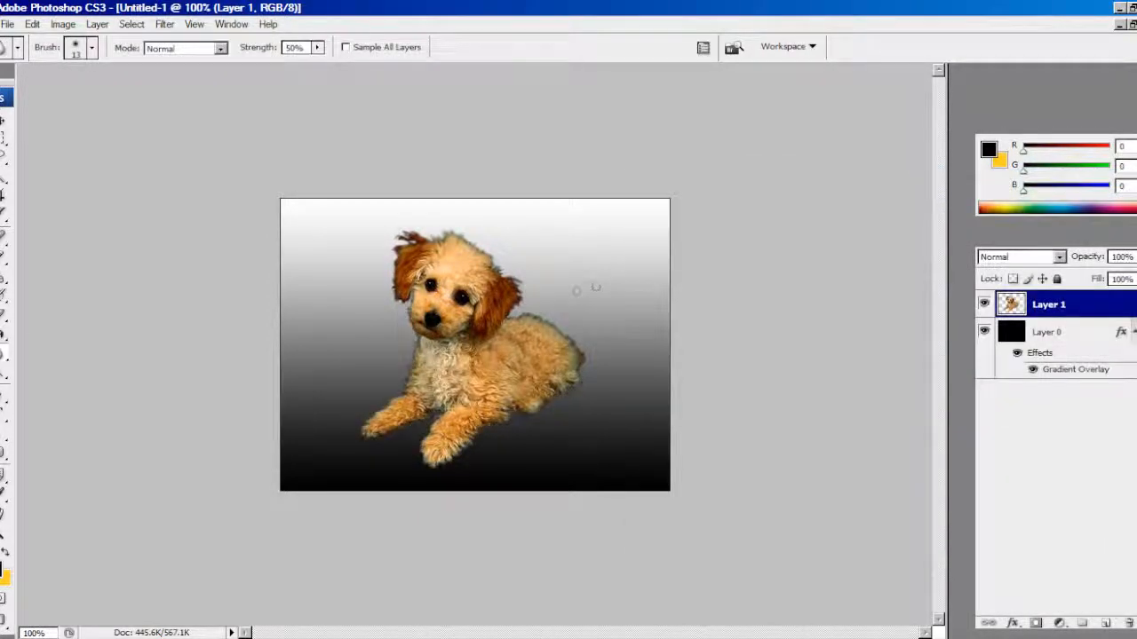